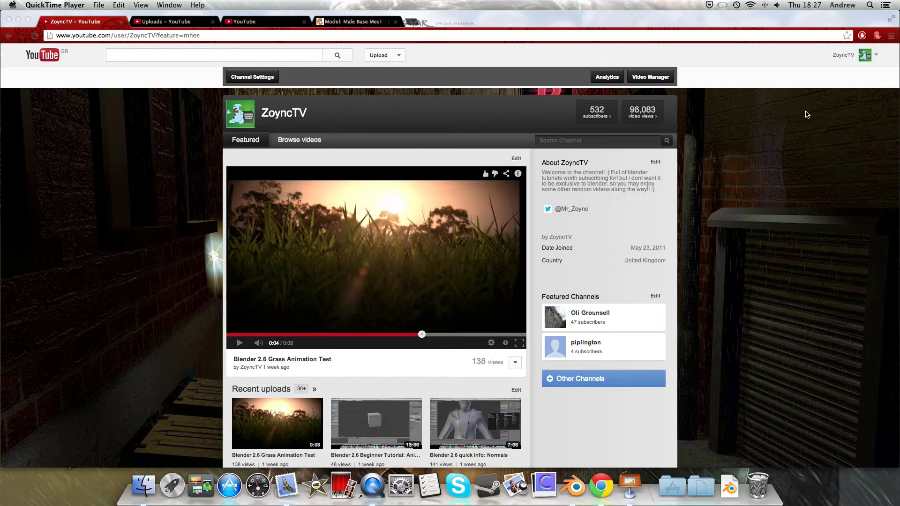
Bring the browser forward and show Video Manager's Playlists overview with its nine playlists
{"action": "left_click", "coordinate": [633, 23]}
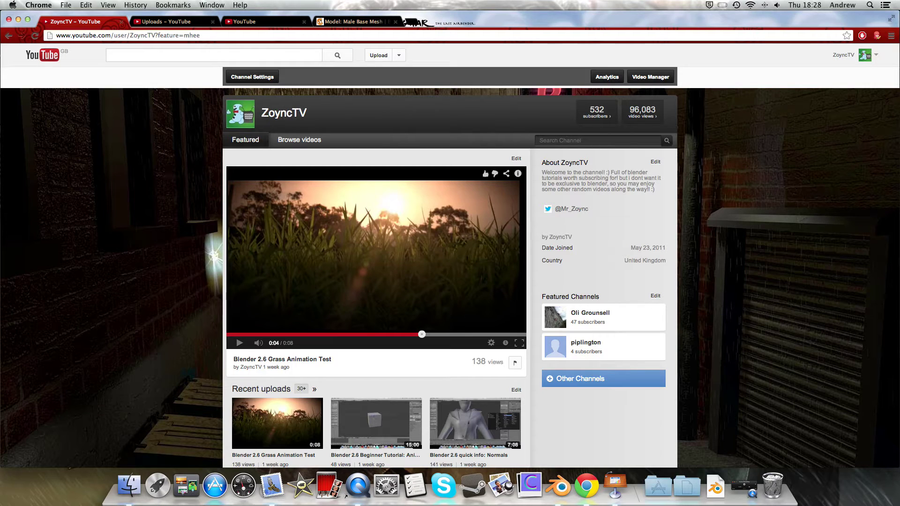
{"action": "left_click", "coordinate": [239, 22]}
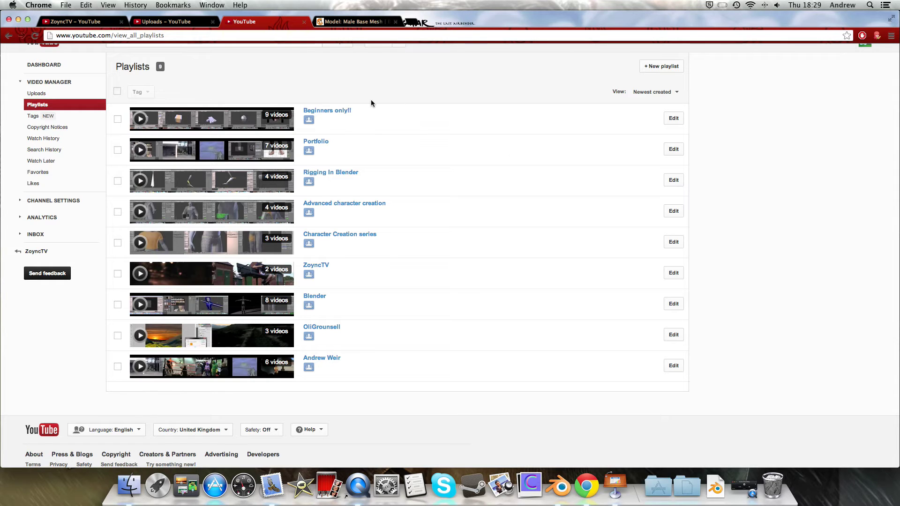
Switch to the Uploads list and go to page 2 of the channel's uploads
{"action": "left_click", "coordinate": [176, 24]}
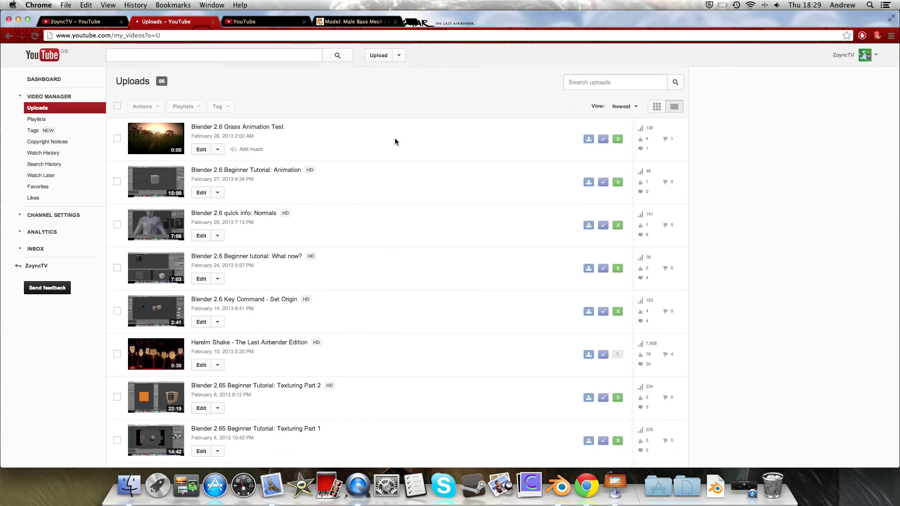
{"action": "scroll", "coordinate": [414, 310], "scroll_direction": "down", "scroll_amount": 5}
{"action": "scroll", "coordinate": [414, 314], "scroll_direction": "down", "scroll_amount": 2}
{"action": "scroll", "coordinate": [414, 313], "scroll_direction": "down", "scroll_amount": 4}
{"action": "scroll", "coordinate": [376, 322], "scroll_direction": "down", "scroll_amount": 5}
{"action": "scroll", "coordinate": [375, 321], "scroll_direction": "down", "scroll_amount": 1}
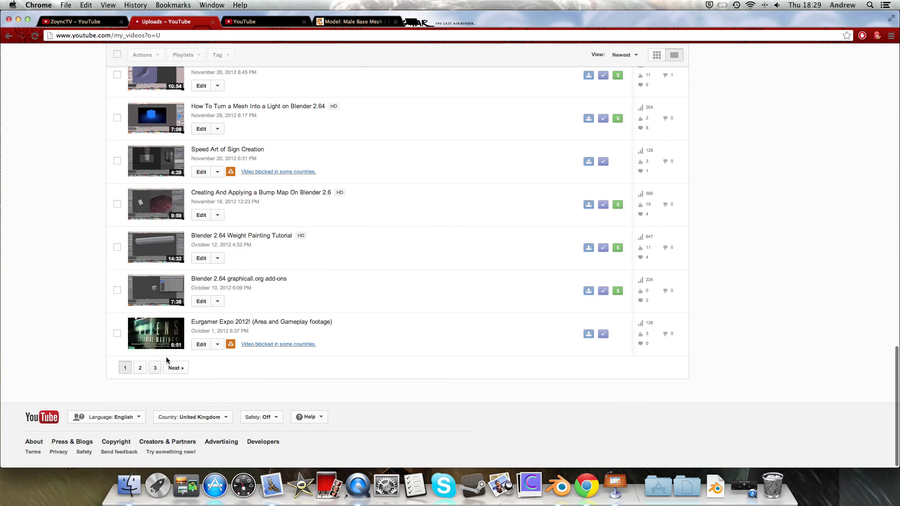
{"action": "left_click", "coordinate": [141, 368]}
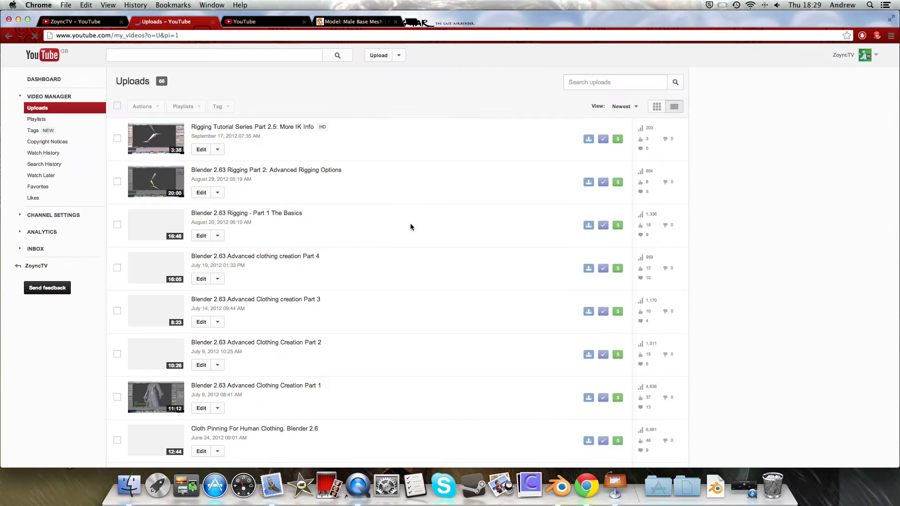
{"action": "scroll", "coordinate": [413, 299], "scroll_direction": "down", "scroll_amount": 3}
{"action": "scroll", "coordinate": [419, 288], "scroll_direction": "down", "scroll_amount": 5}
{"action": "scroll", "coordinate": [418, 291], "scroll_direction": "down", "scroll_amount": 2}
{"action": "scroll", "coordinate": [418, 291], "scroll_direction": "down", "scroll_amount": 3}
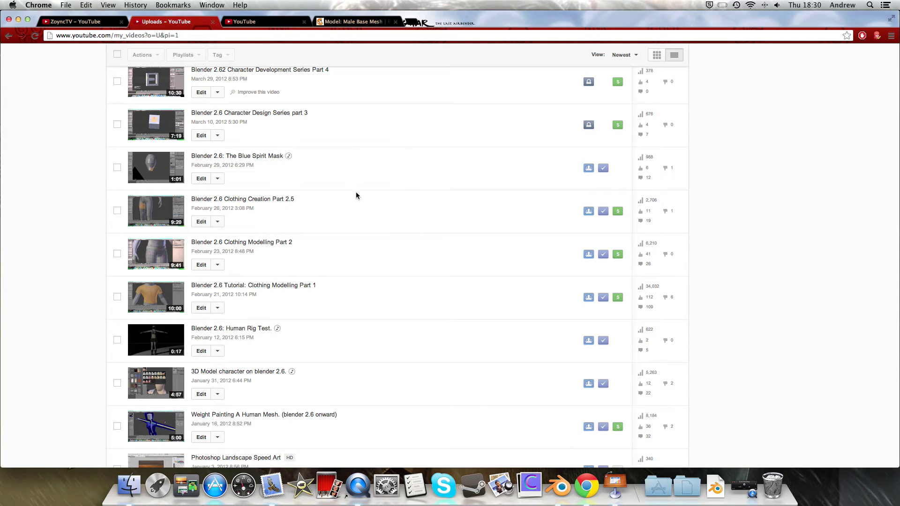
{"action": "scroll", "coordinate": [369, 191], "scroll_direction": "up", "scroll_amount": 2}
{"action": "scroll", "coordinate": [394, 204], "scroll_direction": "down", "scroll_amount": 1}
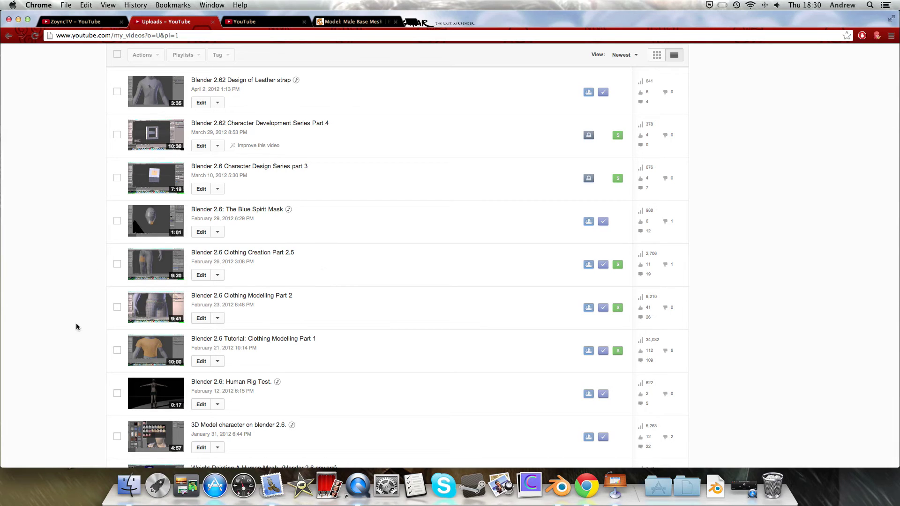
Show the Blender Cookie 'Model: Male Base Mesh' page, returning to it from Blender
{"action": "left_click", "coordinate": [329, 21]}
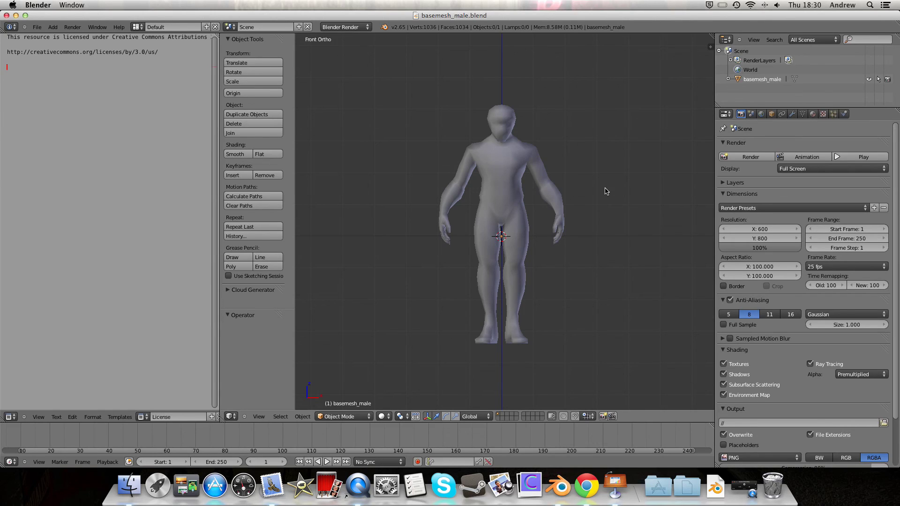
{"action": "key", "text": "ctrl+Left"}
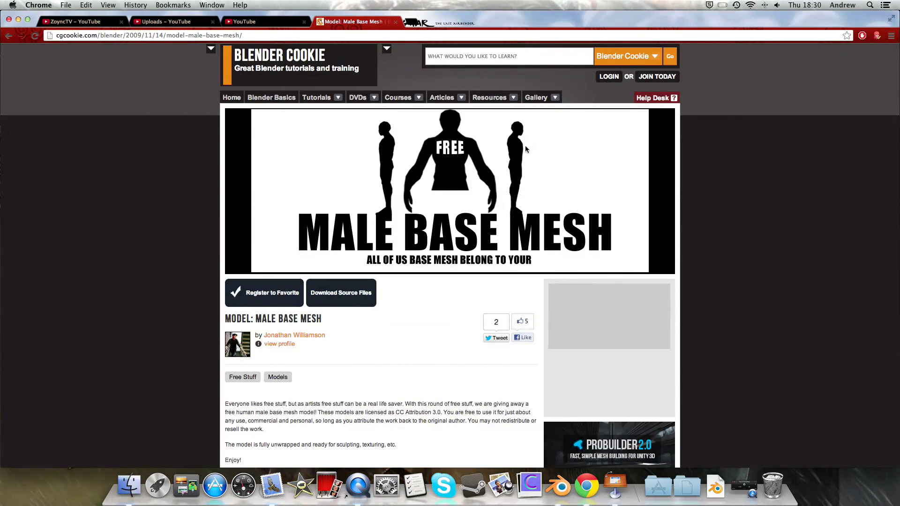